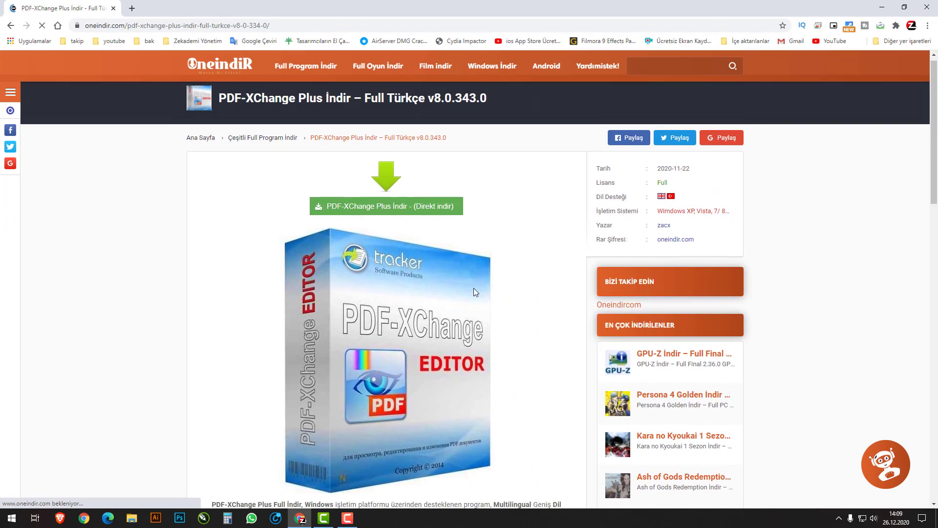
- Try to download the PDF-XChange Editor Plus archive through the page's Cloud link
{"action": "scroll", "coordinate": [770, 483], "scroll_direction": "down", "scroll_amount": 6}
{"action": "scroll", "coordinate": [478, 307], "scroll_direction": "down", "scroll_amount": 5}
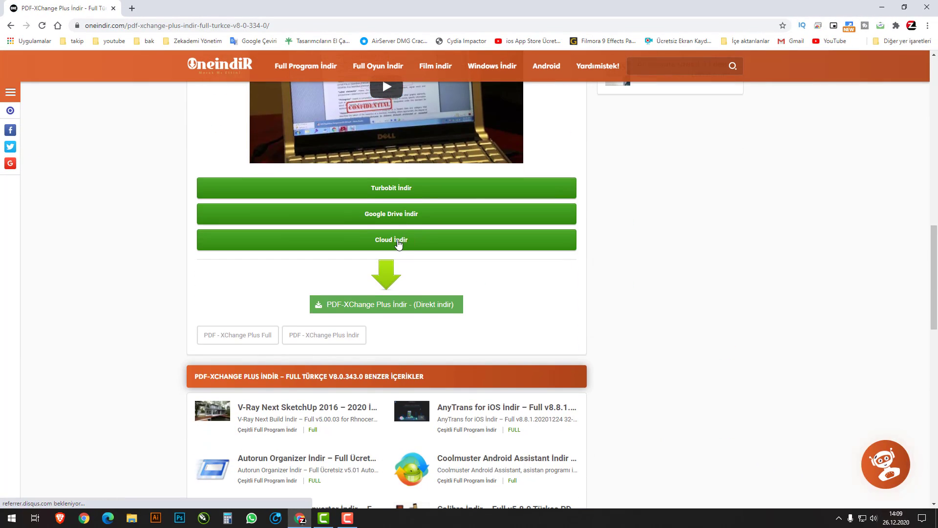
{"action": "left_click", "coordinate": [396, 246]}
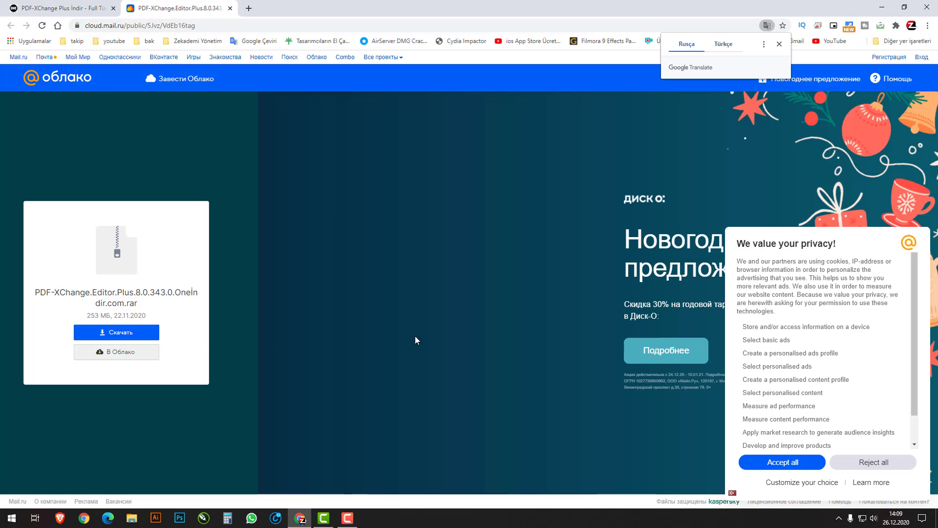
{"action": "left_click", "coordinate": [138, 332]}
{"action": "left_click", "coordinate": [430, 330]}
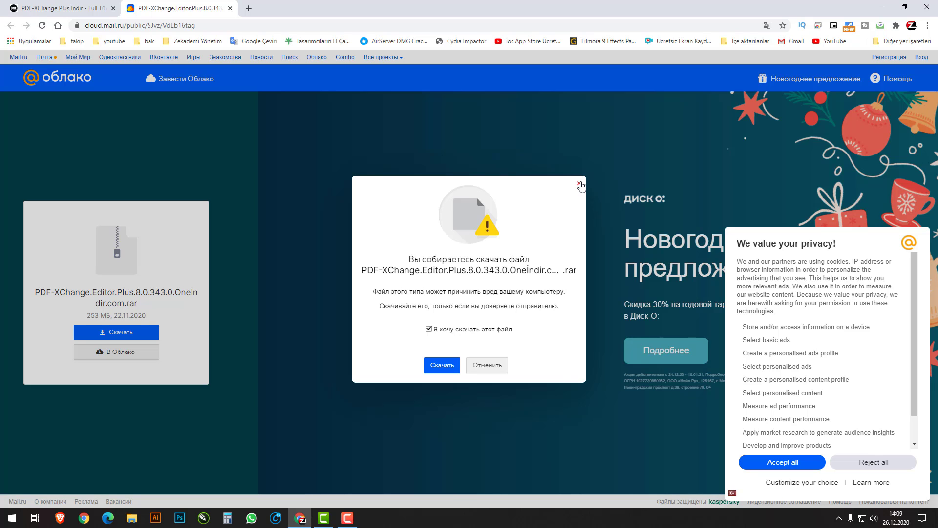
{"action": "left_click", "coordinate": [580, 187]}
{"action": "left_click", "coordinate": [230, 8]}
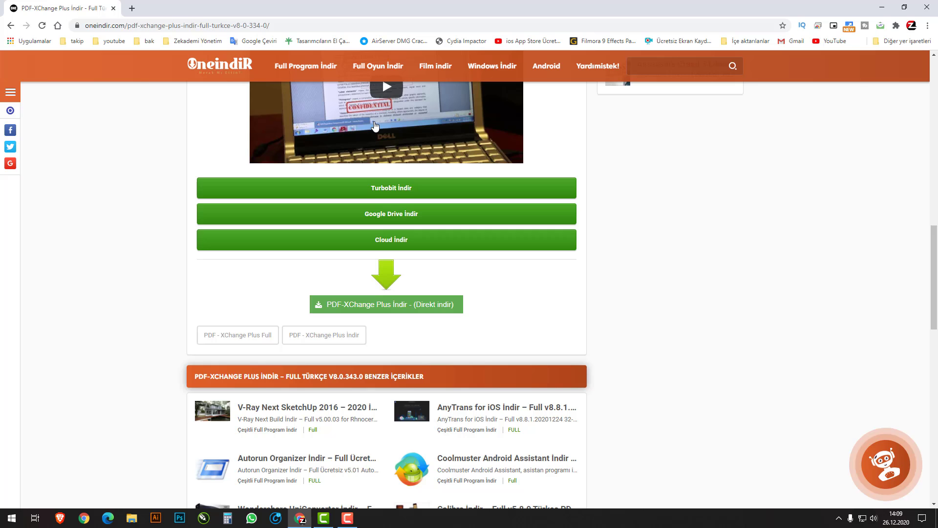
- Return the browser to its home page, minimize it, and open the Downloads folder in File Explorer
{"action": "left_click", "coordinate": [58, 25]}
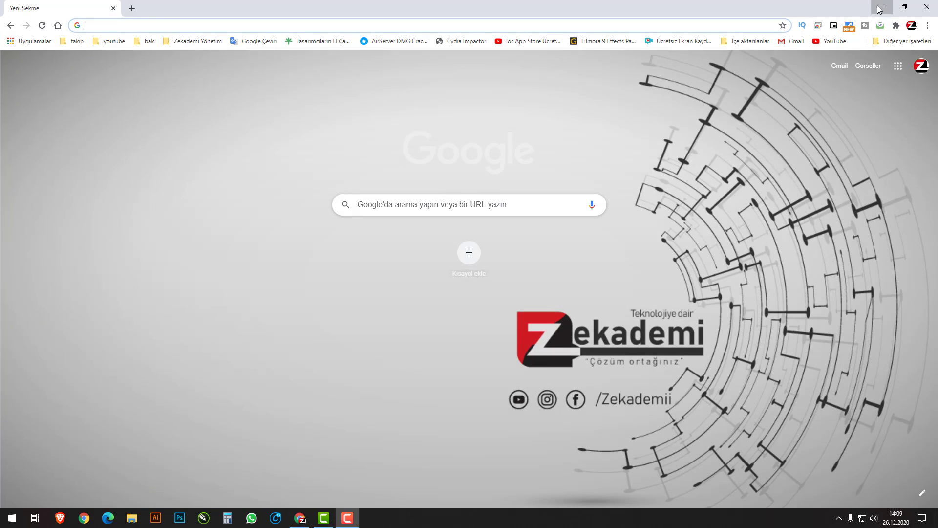
{"action": "left_click", "coordinate": [883, 7]}
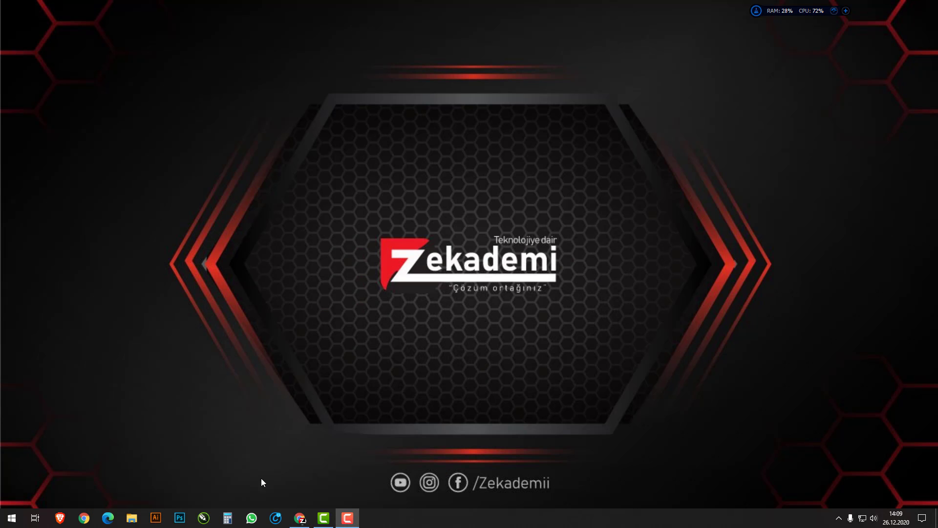
{"action": "left_click", "coordinate": [133, 519]}
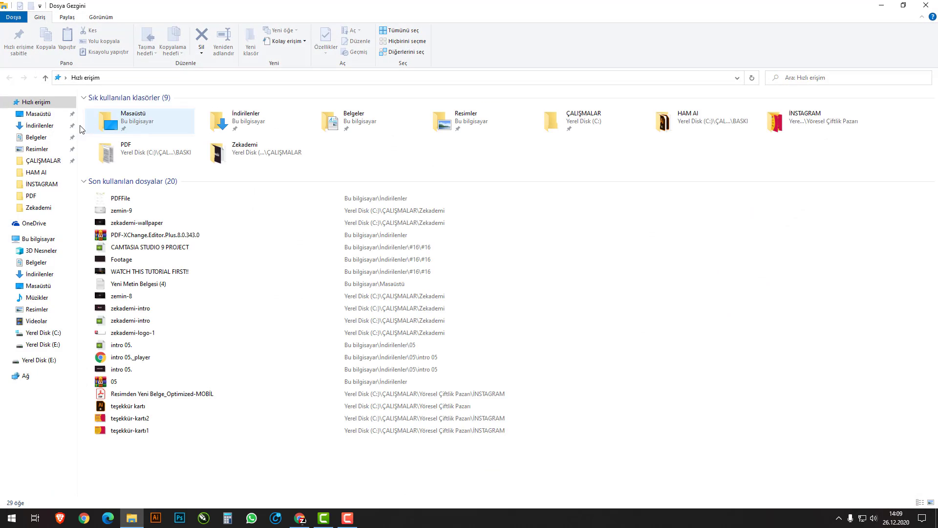
{"action": "left_click", "coordinate": [50, 129]}
- Extract the PDF-XChange.Editor.Plus.8.0.343.0 archive into a folder of the same name and open that folder
{"action": "left_click", "coordinate": [158, 153]}
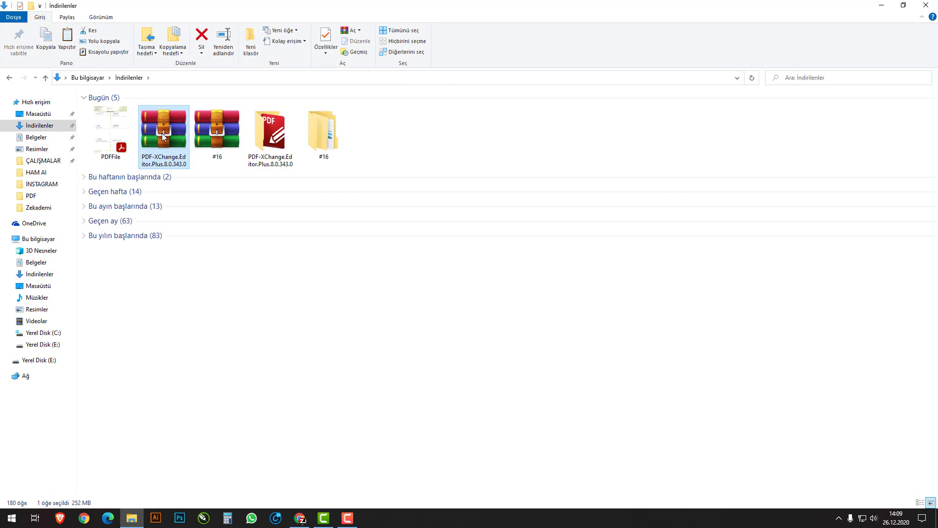
{"action": "right_click", "coordinate": [162, 134]}
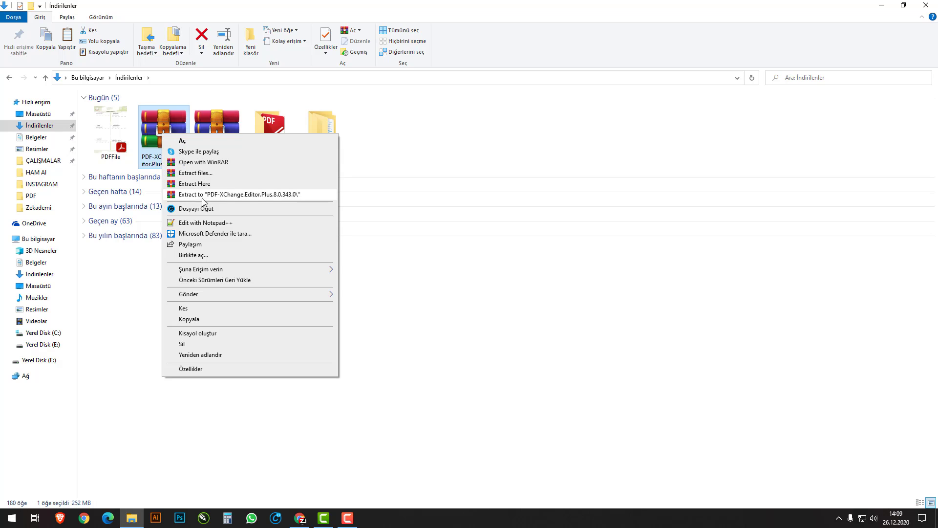
{"action": "left_click", "coordinate": [260, 194]}
{"action": "left_click", "coordinate": [269, 126]}
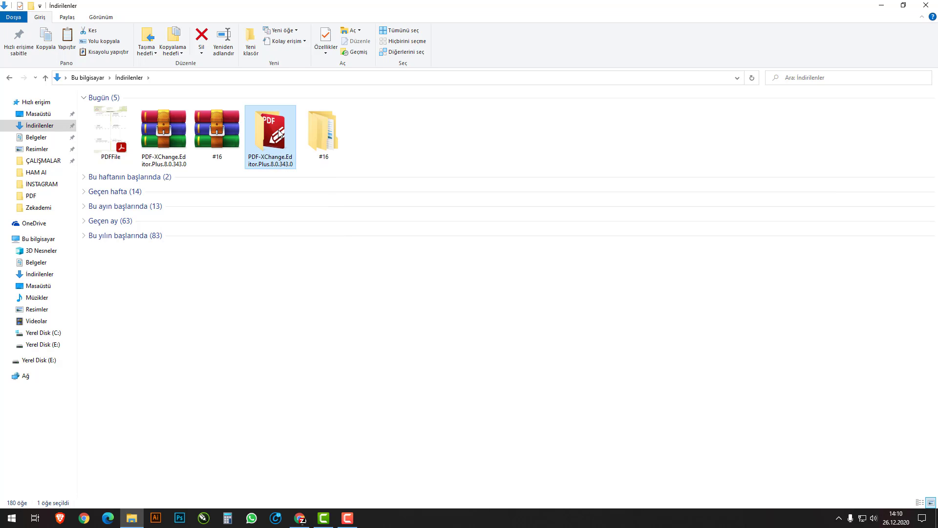
{"action": "double_click", "coordinate": [279, 131]}
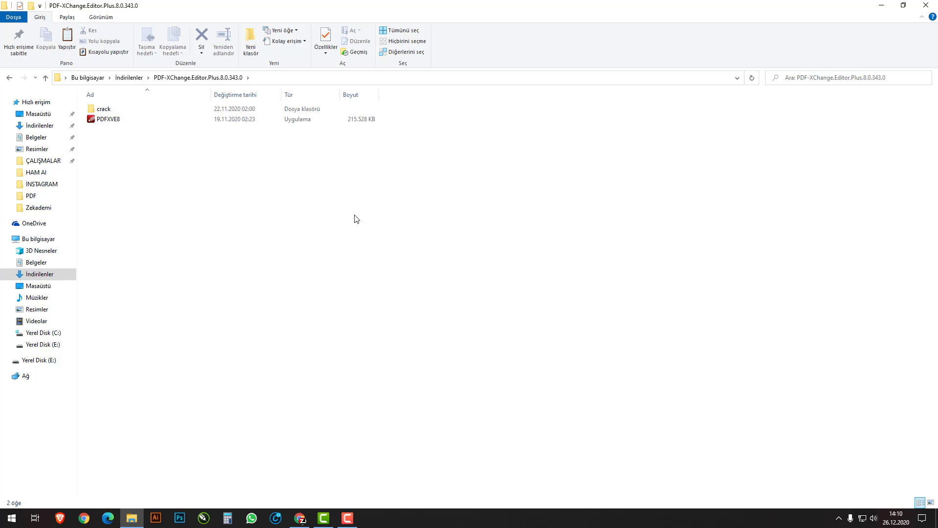
- Launch the PDFXVE8 installer and cancel its setup wizard
{"action": "left_click", "coordinate": [111, 123]}
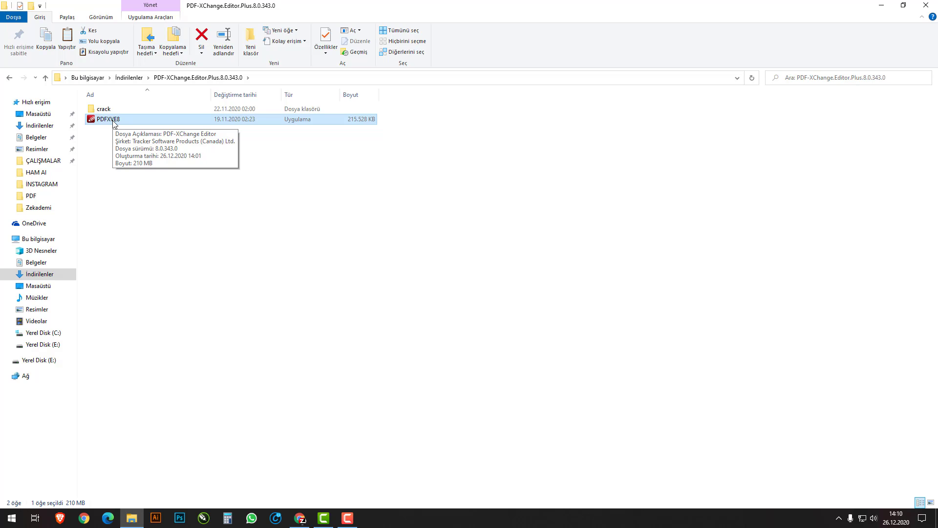
{"action": "double_click", "coordinate": [113, 121]}
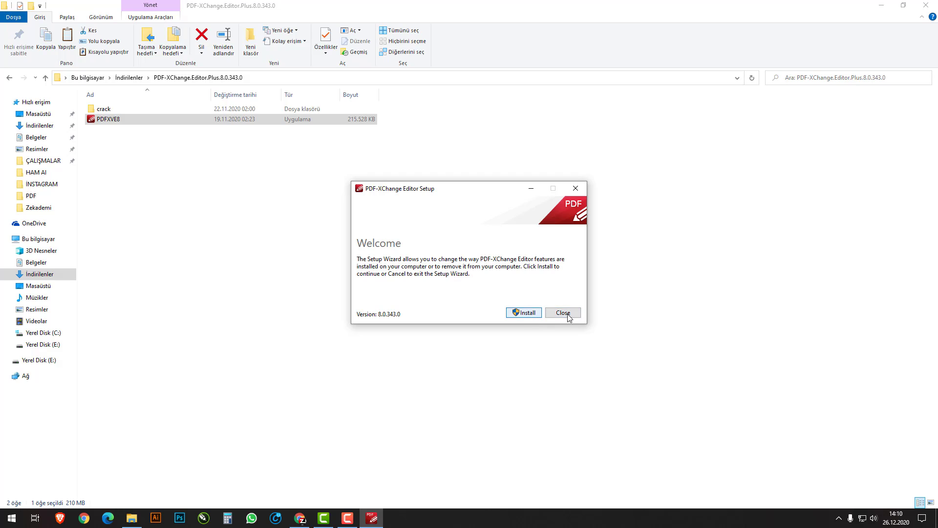
{"action": "left_click", "coordinate": [571, 317]}
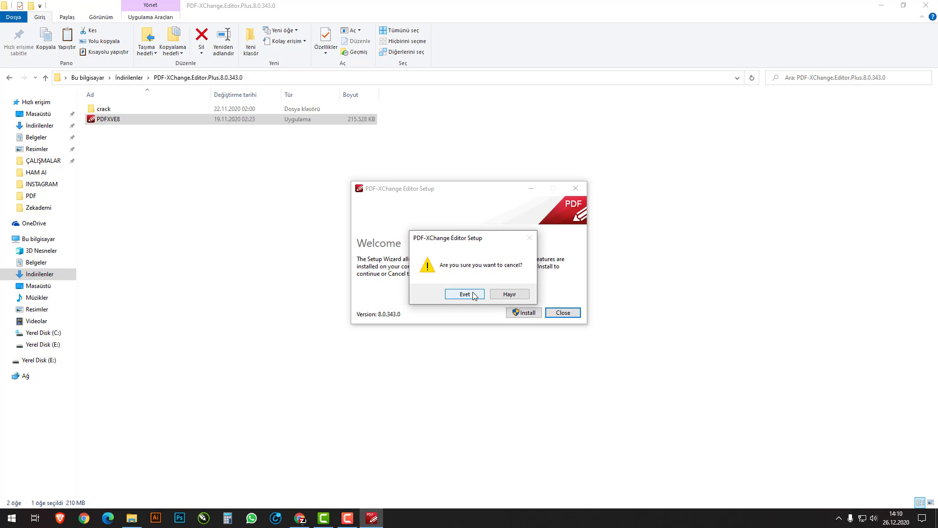
{"action": "left_click", "coordinate": [465, 295]}
- Open the crack folder and locate its x64 and x86 subfolders
{"action": "left_click", "coordinate": [114, 109]}
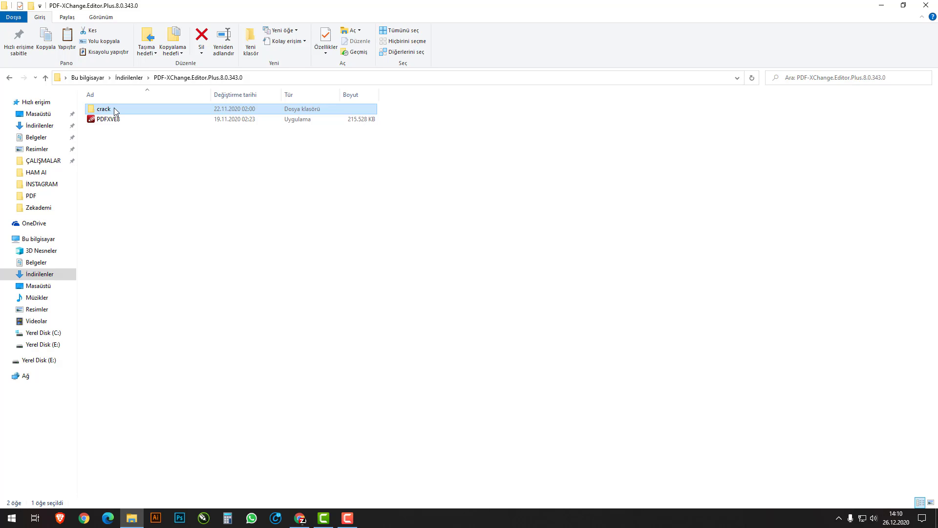
{"action": "double_click", "coordinate": [114, 108]}
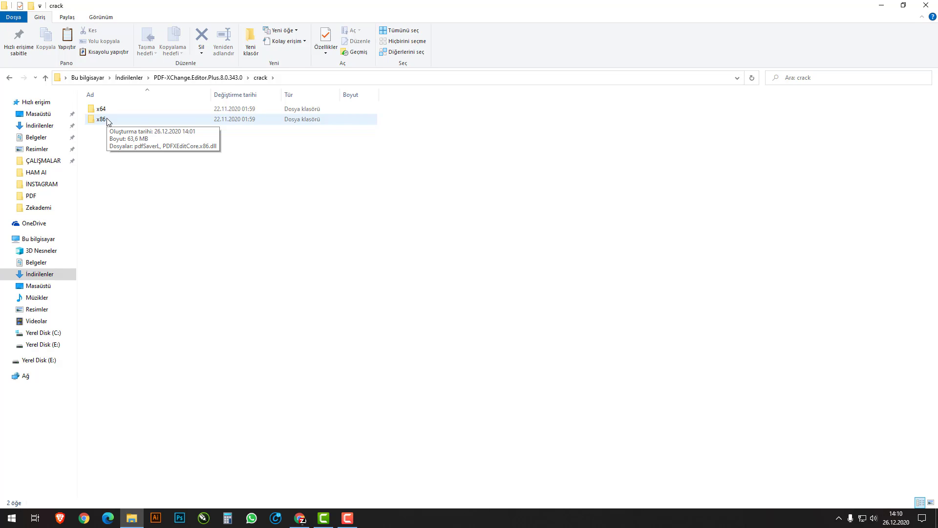
{"action": "mouse_move", "coordinate": [109, 112]}
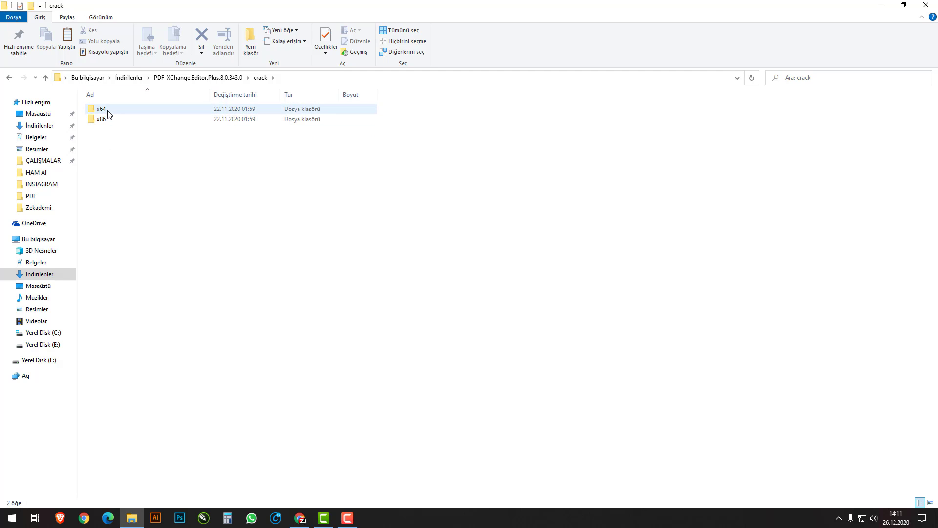
{"action": "left_click", "coordinate": [109, 112]}
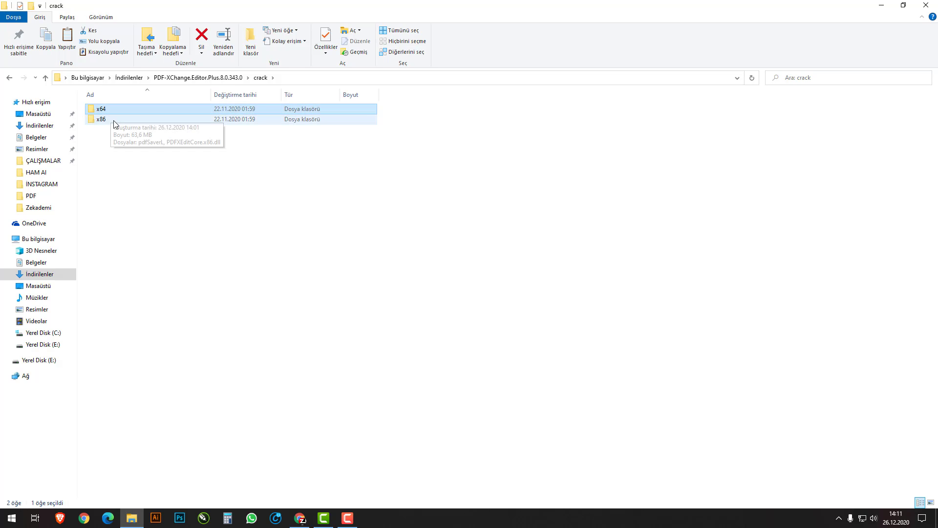
{"action": "left_click", "coordinate": [112, 120]}
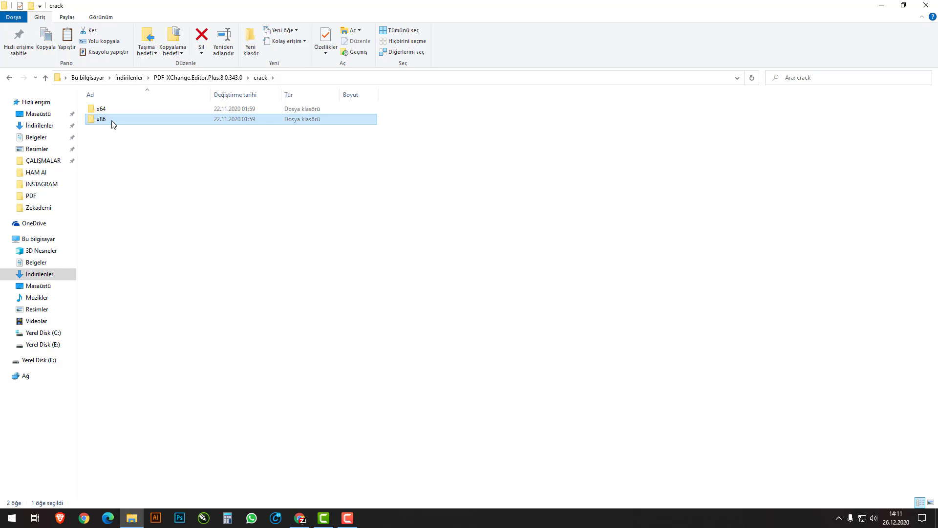
- Check the system type in this computer's properties, then close the window
{"action": "right_click", "coordinate": [45, 242]}
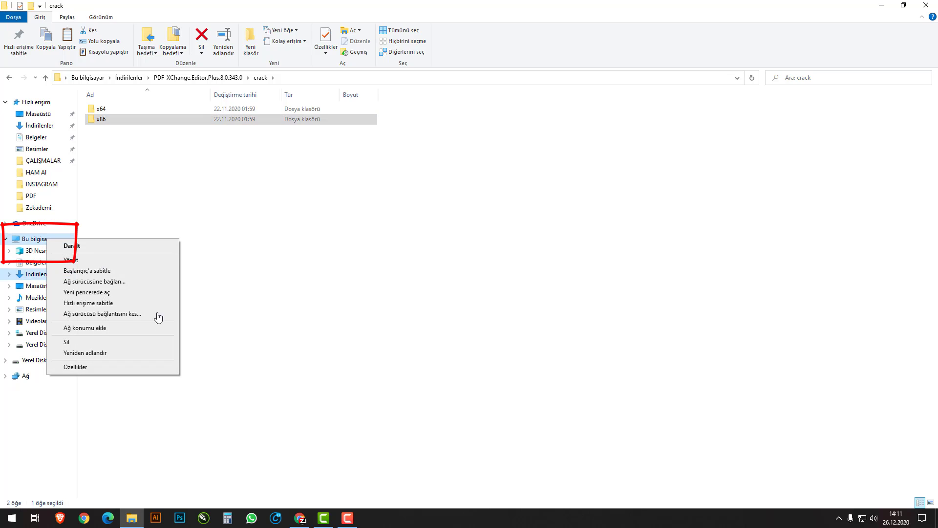
{"action": "left_click", "coordinate": [102, 371]}
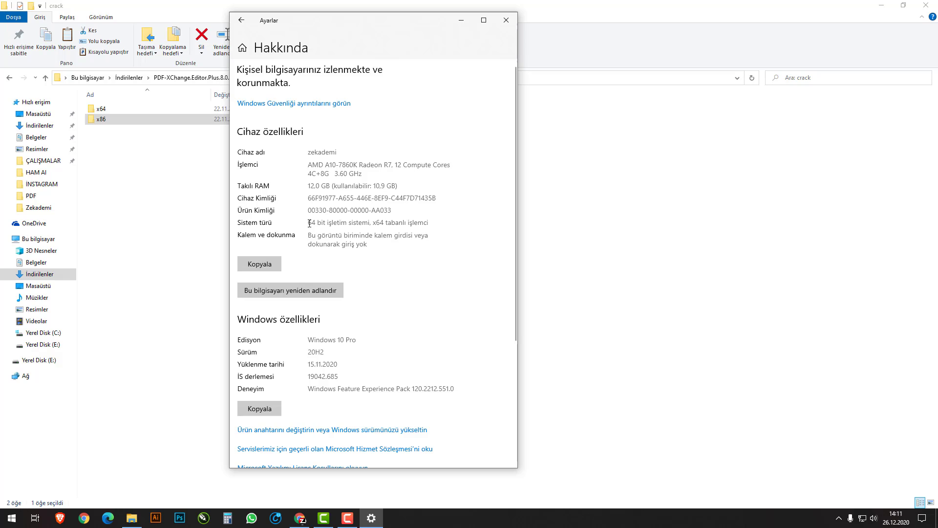
{"action": "left_click_drag", "start_coordinate": [309, 223], "coordinate": [445, 227]}
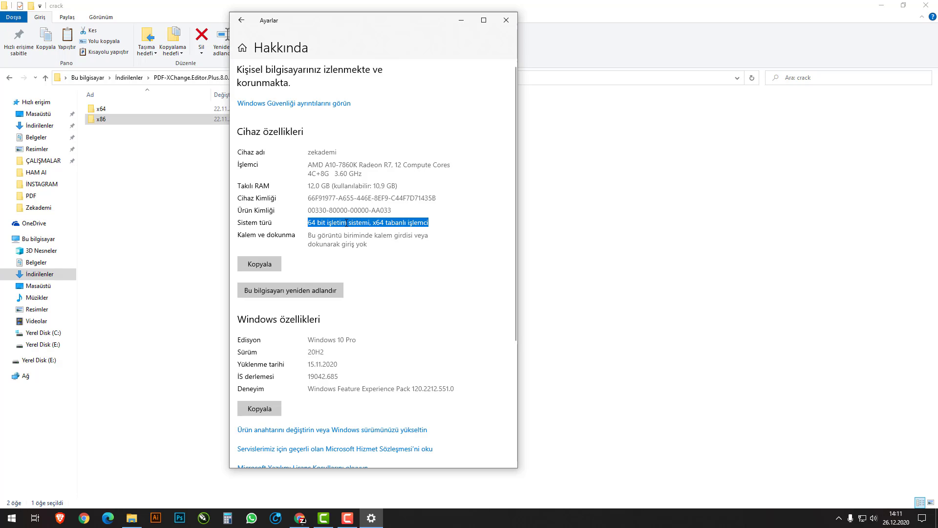
{"action": "left_click", "coordinate": [439, 230]}
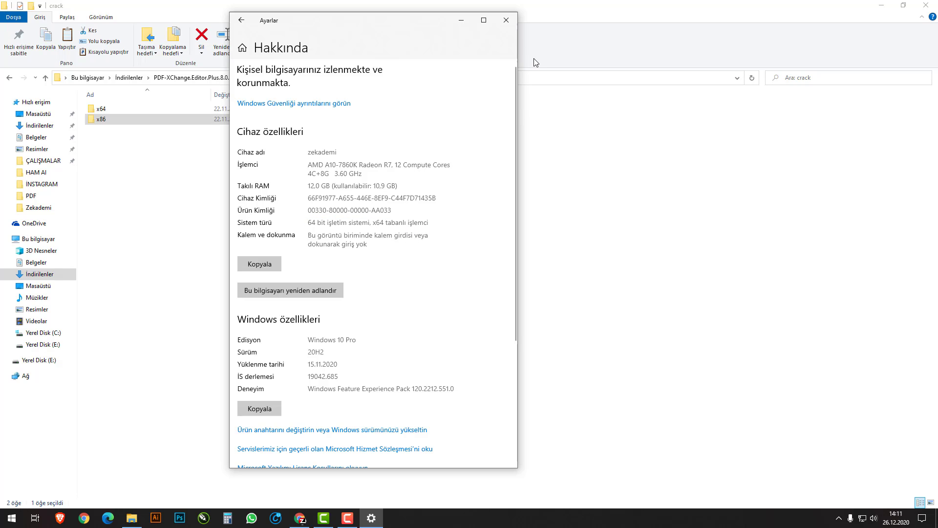
{"action": "left_click", "coordinate": [506, 22]}
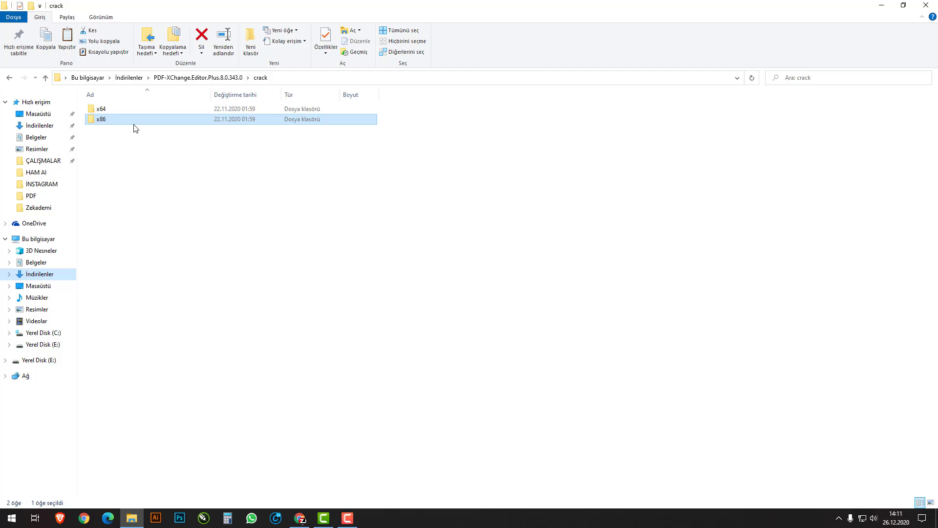
- Copy pdfSaverL and PDFXEditCore.x64.dll from the x64 folder and close File Explorer
{"action": "left_click", "coordinate": [104, 120]}
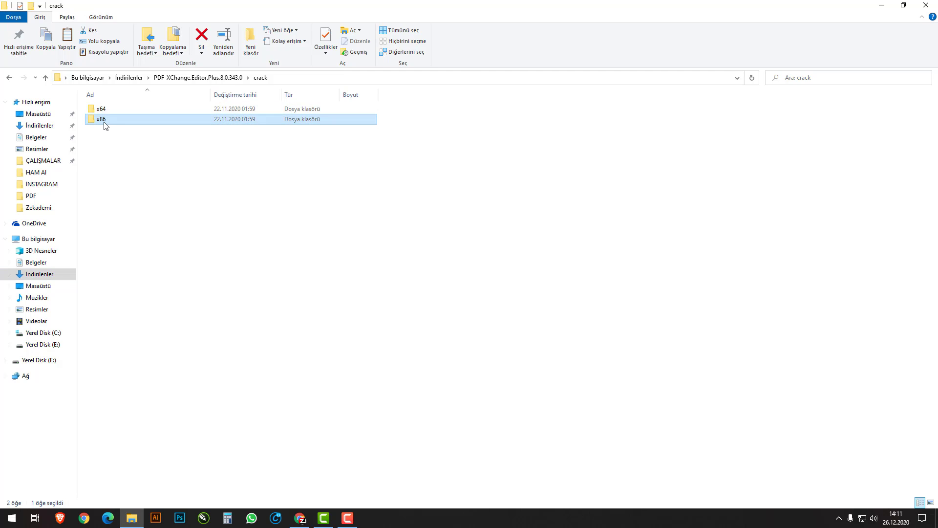
{"action": "double_click", "coordinate": [106, 110]}
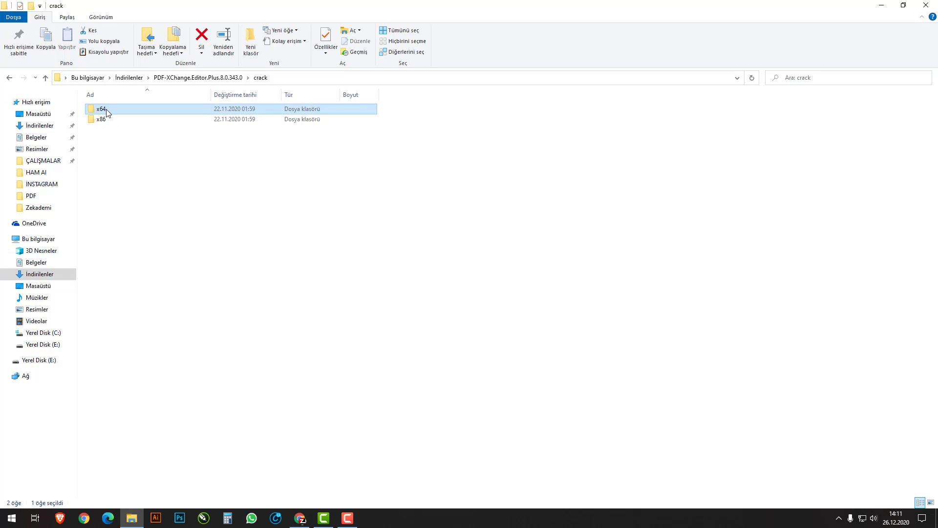
{"action": "left_click_drag", "start_coordinate": [133, 162], "coordinate": [104, 111]}
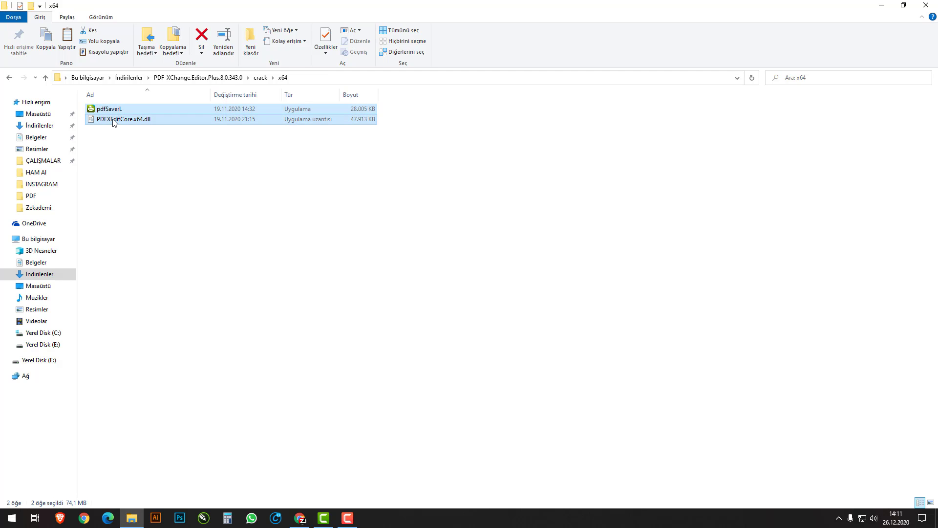
{"action": "right_click", "coordinate": [113, 121]}
{"action": "left_click", "coordinate": [164, 258]}
{"action": "left_click", "coordinate": [927, 5]}
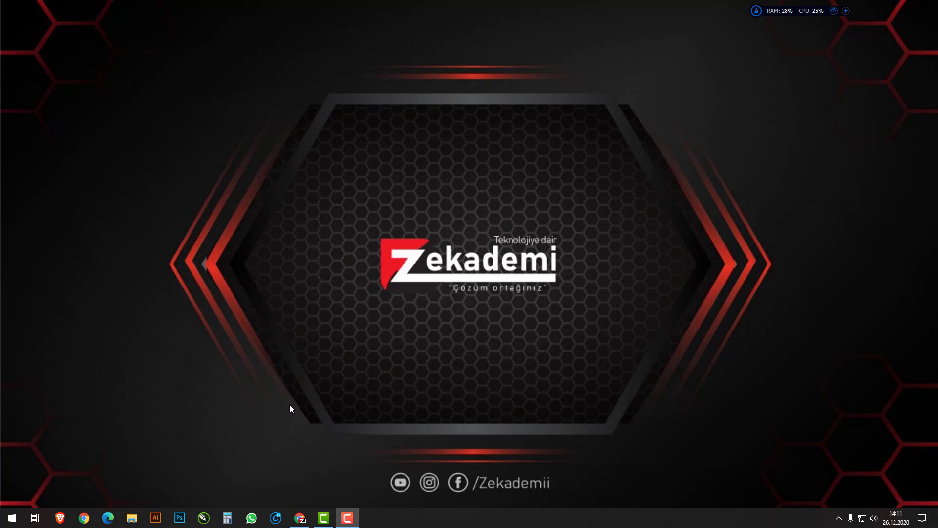
- Show the desktop icons and open the file location of the PDF-XChange Editor shortcut
{"action": "right_click", "coordinate": [231, 199]}
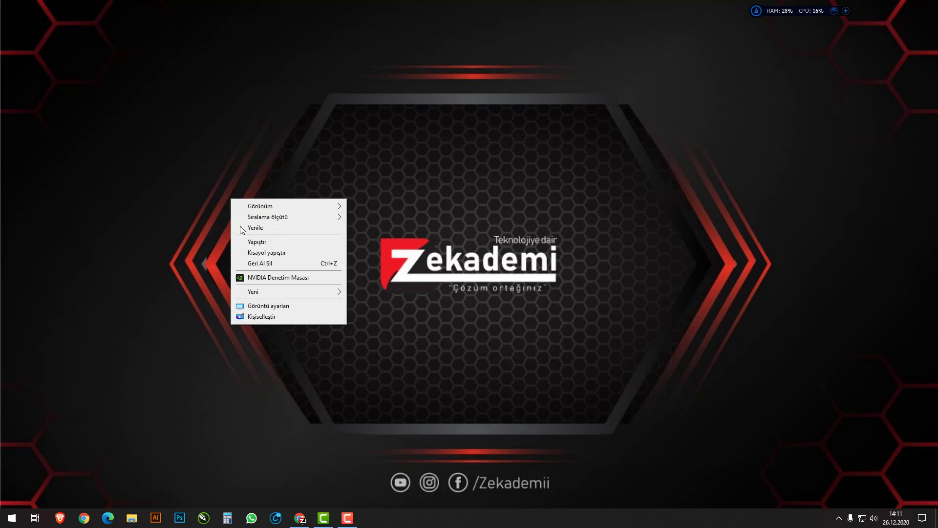
{"action": "mouse_move", "coordinate": [313, 206]}
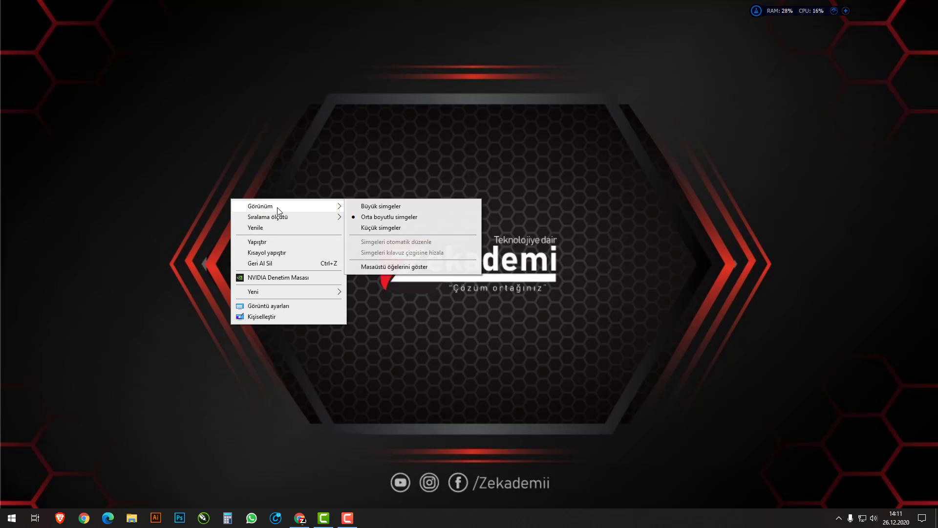
{"action": "left_click", "coordinate": [391, 267]}
{"action": "left_click_drag", "start_coordinate": [242, 398], "coordinate": [389, 212]}
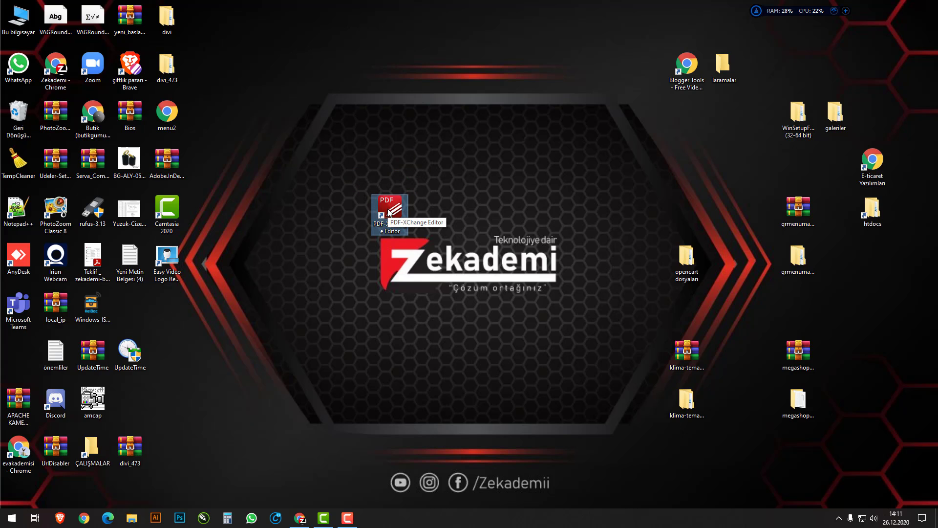
{"action": "right_click", "coordinate": [390, 212]}
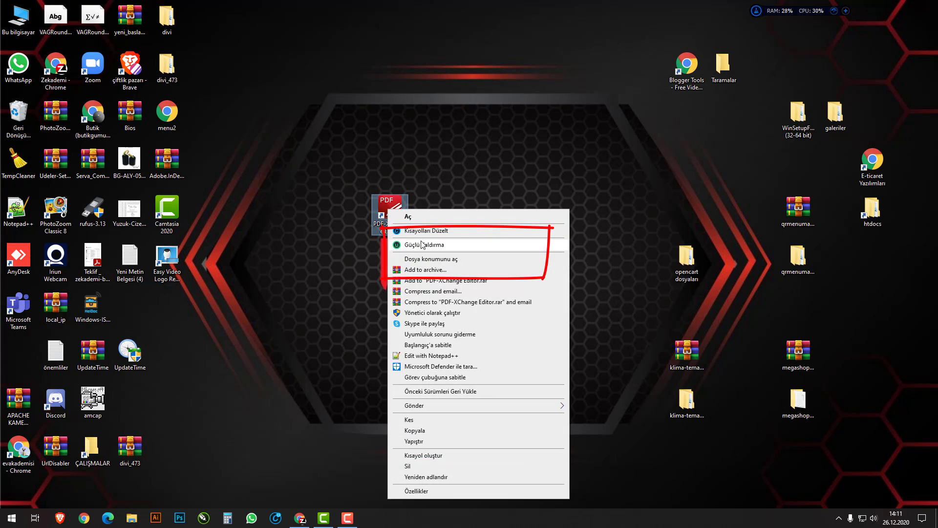
{"action": "left_click", "coordinate": [430, 259]}
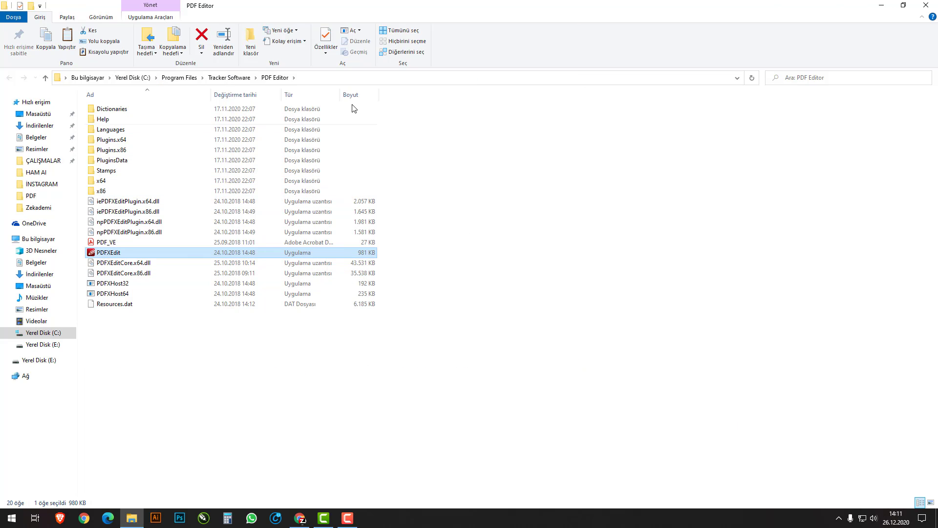
{"action": "right_click", "coordinate": [455, 237]}
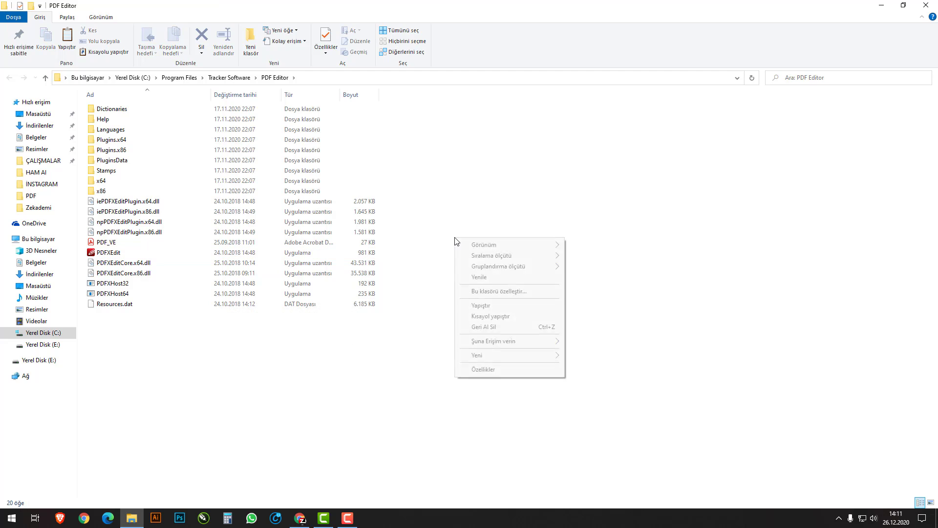
{"action": "right_click", "coordinate": [183, 346]}
{"action": "mouse_move", "coordinate": [215, 364]}
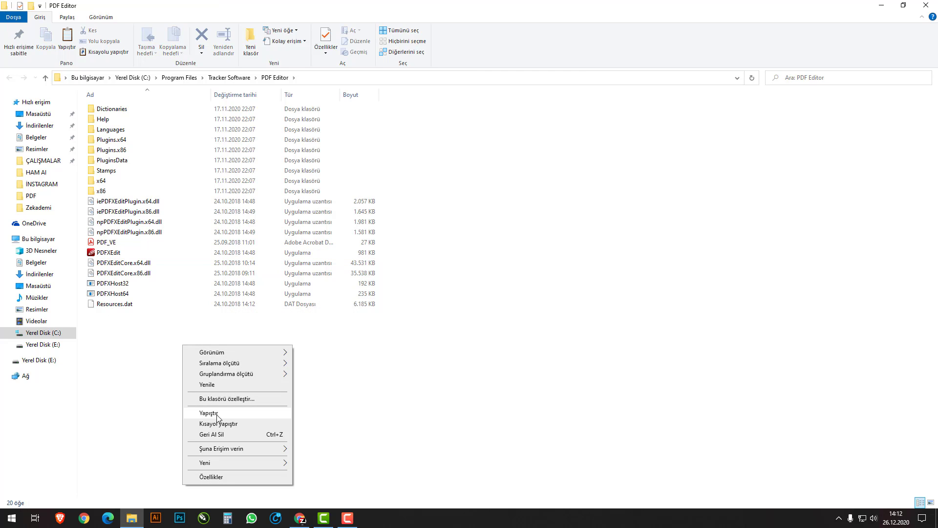
{"action": "left_click", "coordinate": [151, 390]}
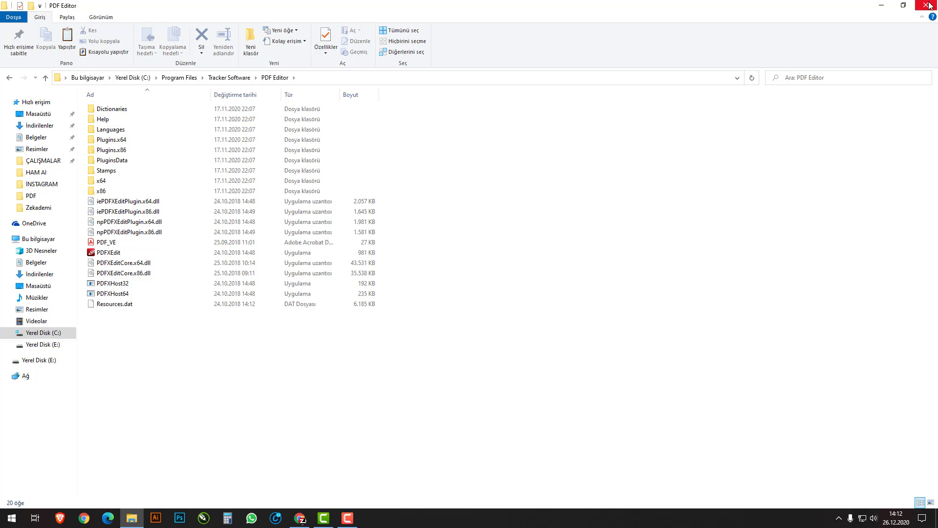
- Close the program's installation folder and launch PDF-XChange Editor from its desktop shortcut
{"action": "left_click", "coordinate": [928, 6]}
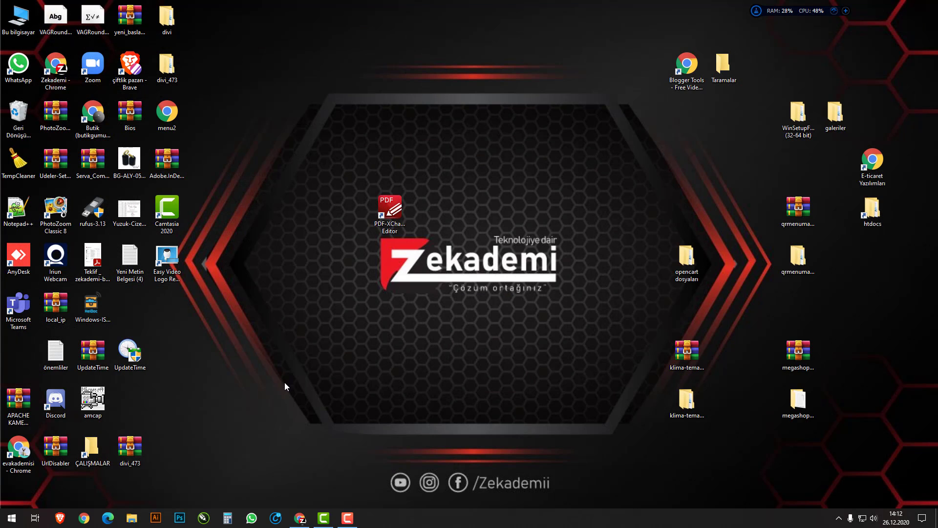
{"action": "double_click", "coordinate": [395, 212]}
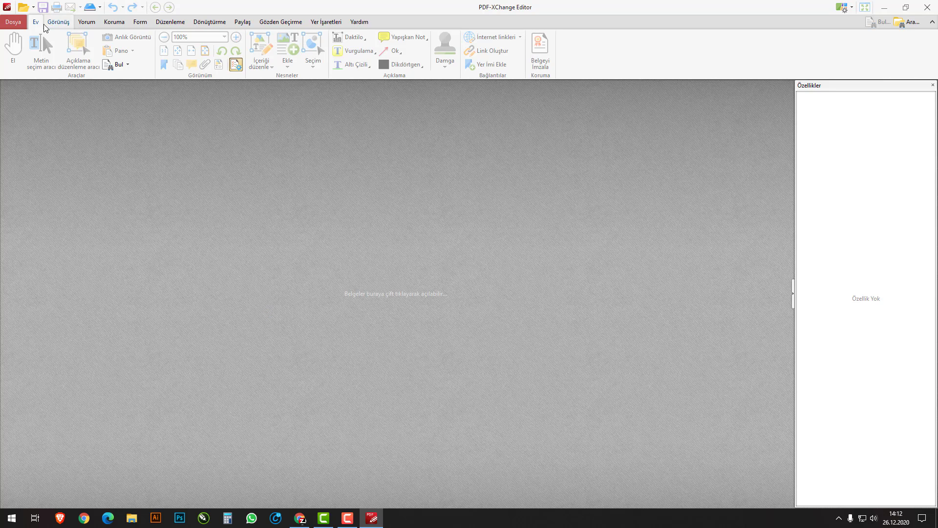
- Open the PDFFile document from the Downloads (İndirilenler) folder
{"action": "left_click", "coordinate": [19, 22]}
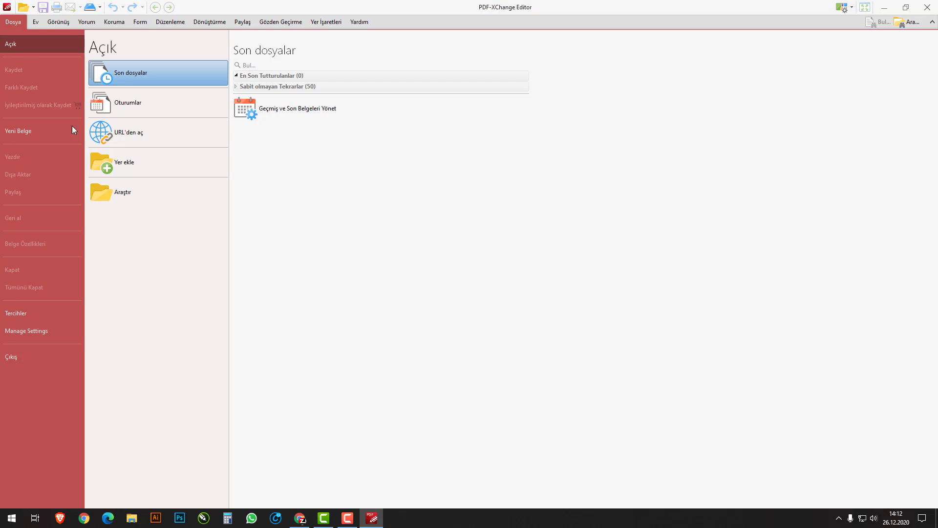
{"action": "left_click", "coordinate": [22, 8]}
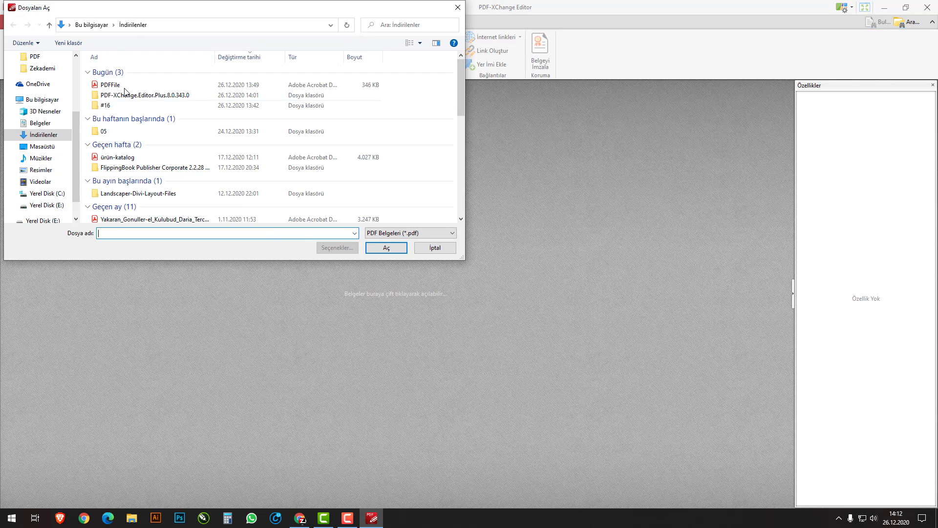
{"action": "left_click", "coordinate": [110, 86]}
{"action": "double_click", "coordinate": [110, 86]}
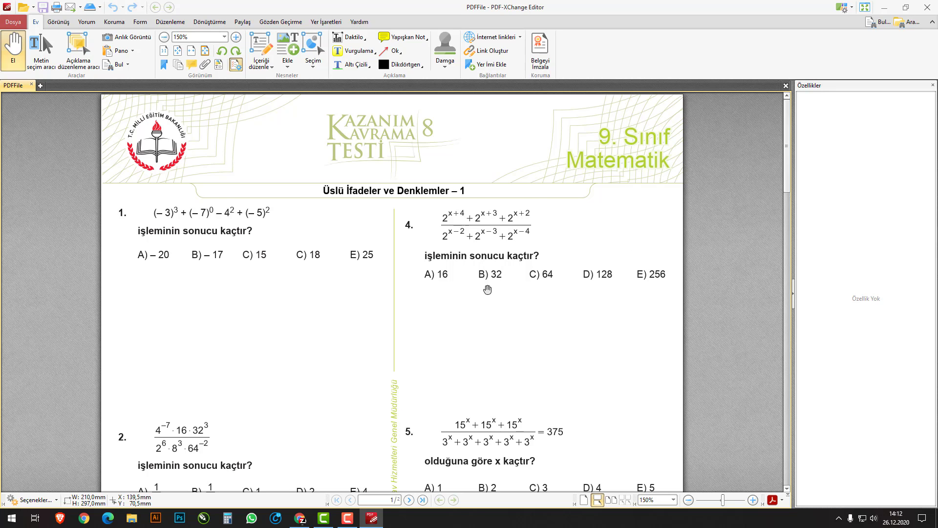
{"action": "scroll", "coordinate": [486, 350], "scroll_direction": "down", "scroll_amount": 6}
{"action": "scroll", "coordinate": [487, 299], "scroll_direction": "down", "scroll_amount": 3}
{"action": "scroll", "coordinate": [486, 306], "scroll_direction": "up", "scroll_amount": 5}
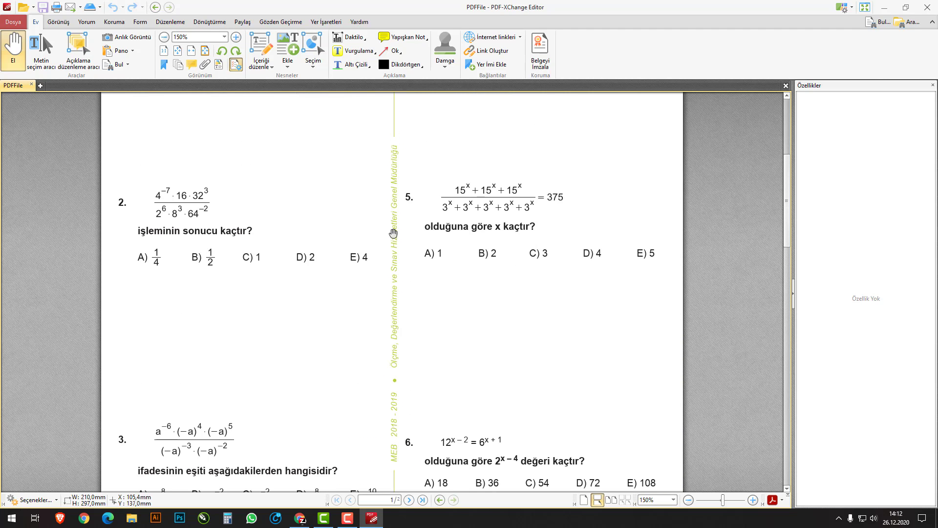
{"action": "scroll", "coordinate": [508, 328], "scroll_direction": "up", "scroll_amount": 5}
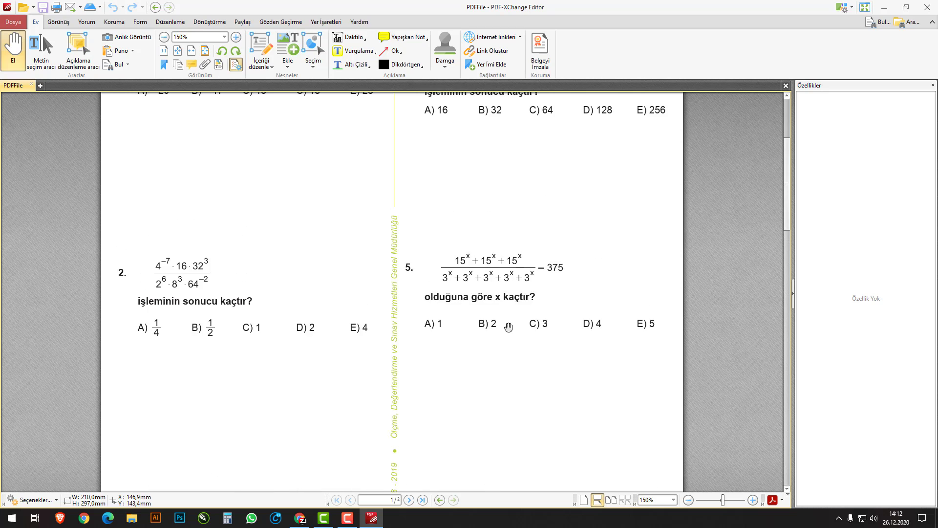